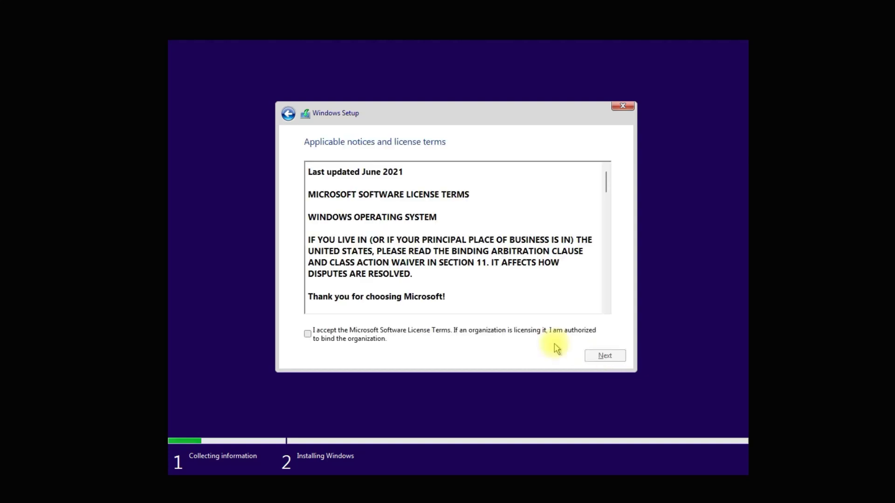
- Accept the license and start a Custom install onto Drive 0's 100 GB unallocated space
click(416, 333)
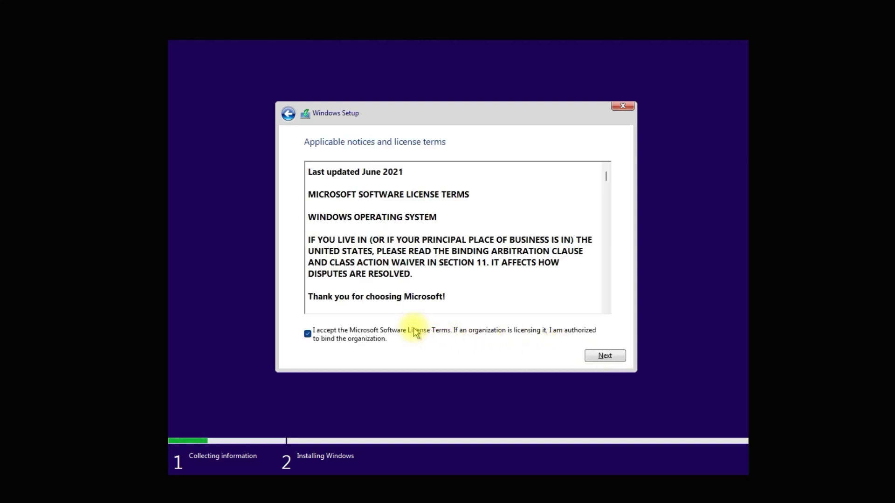
click(603, 357)
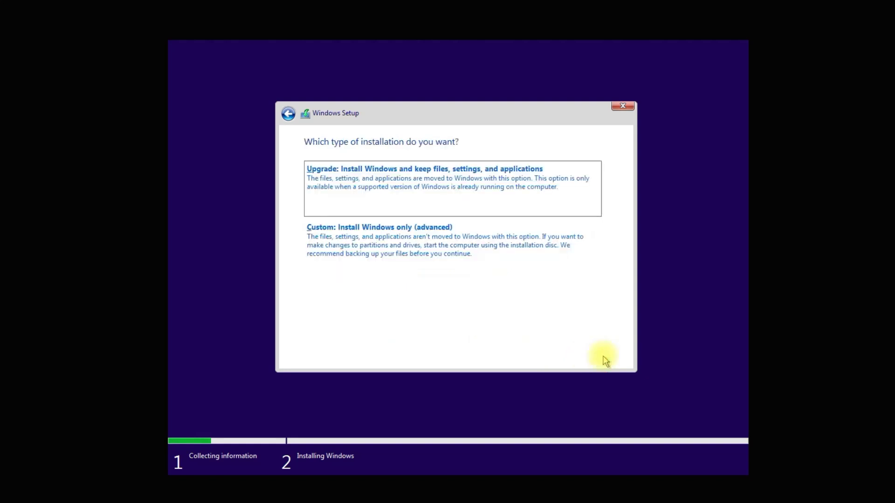
click(426, 234)
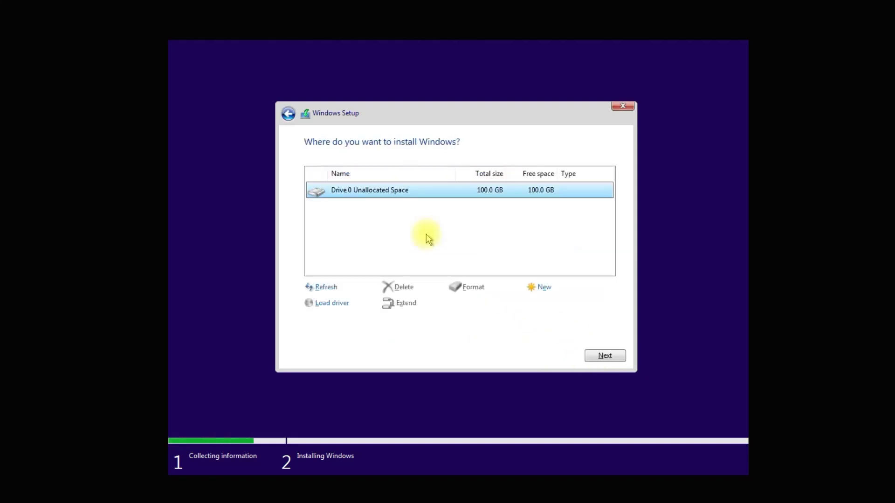
click(603, 357)
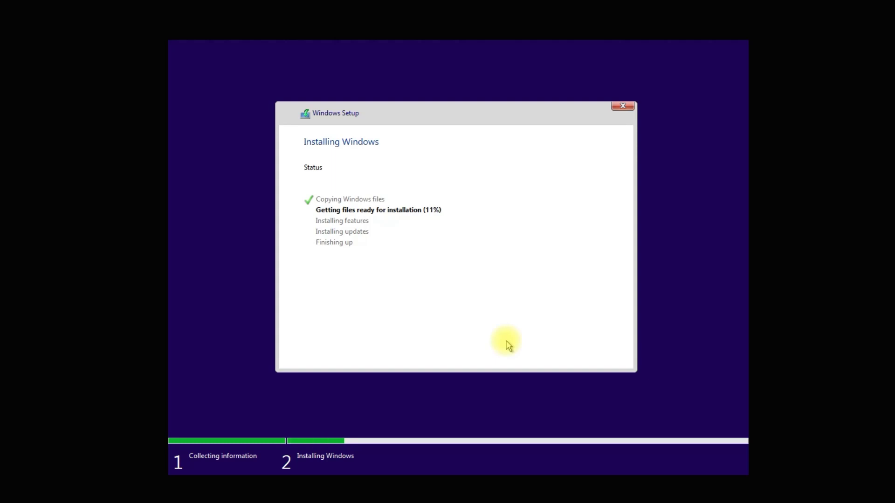
- Disconnect the virtual machine's network cable, then restart once installation finishes
click(439, 441)
mouse_move(466, 472)
click(672, 492)
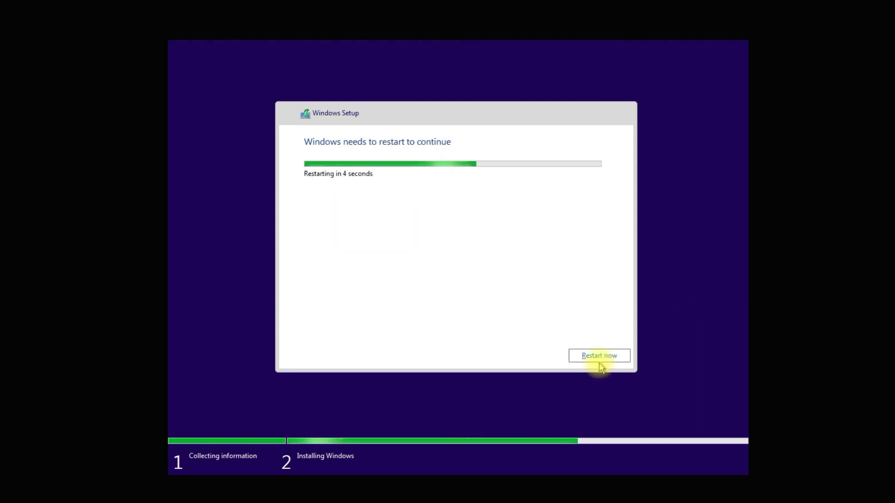
click(609, 355)
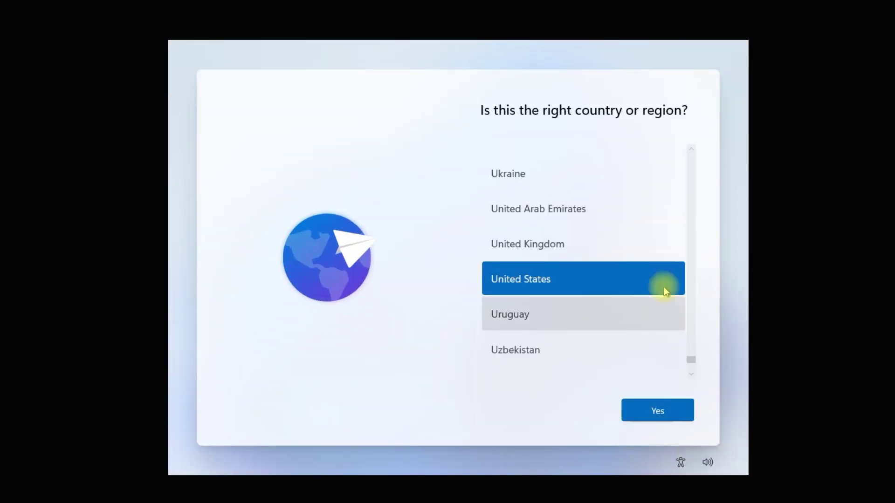
- Set the country or region to Russia
scroll(549, 244, up, 15)
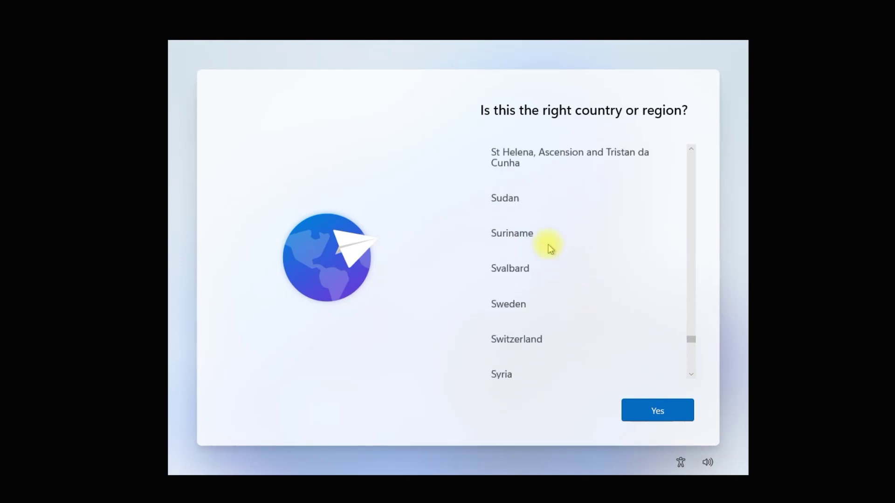
scroll(548, 244, up, 15)
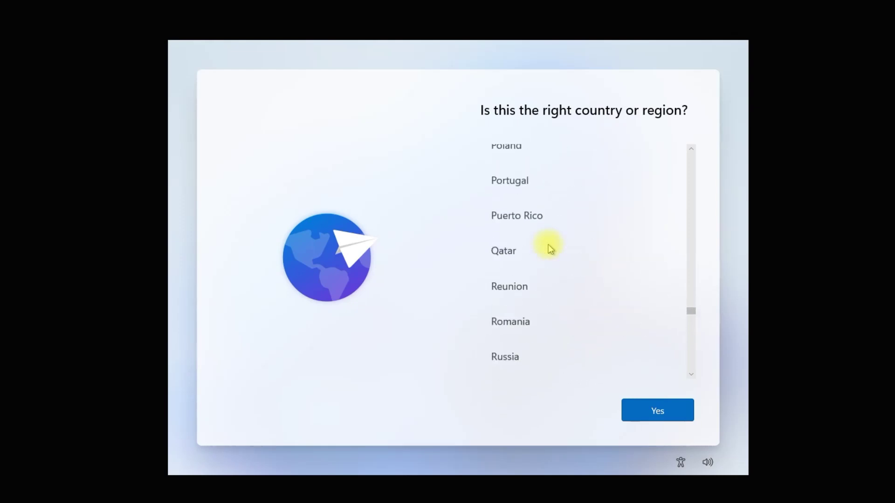
click(539, 325)
click(658, 410)
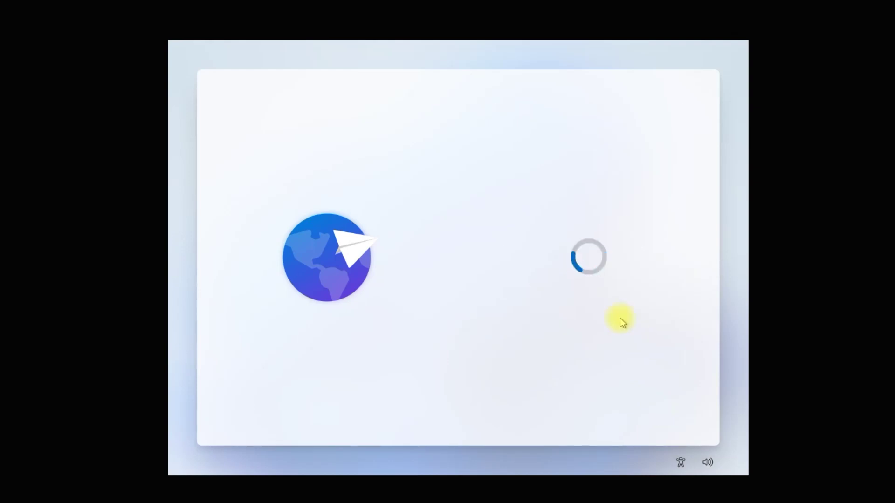
- Accept the keyboard layout, skip a second layout, and continue with limited offline setup
scroll(605, 293, down, 3)
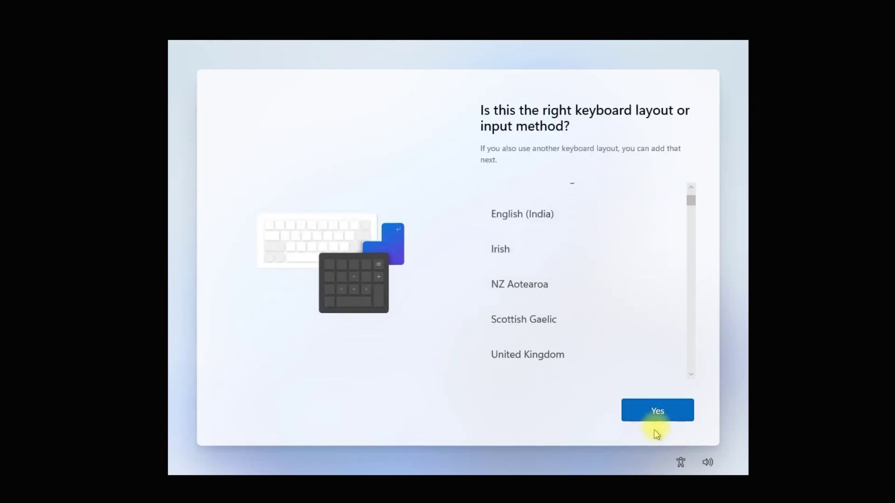
click(656, 412)
click(657, 412)
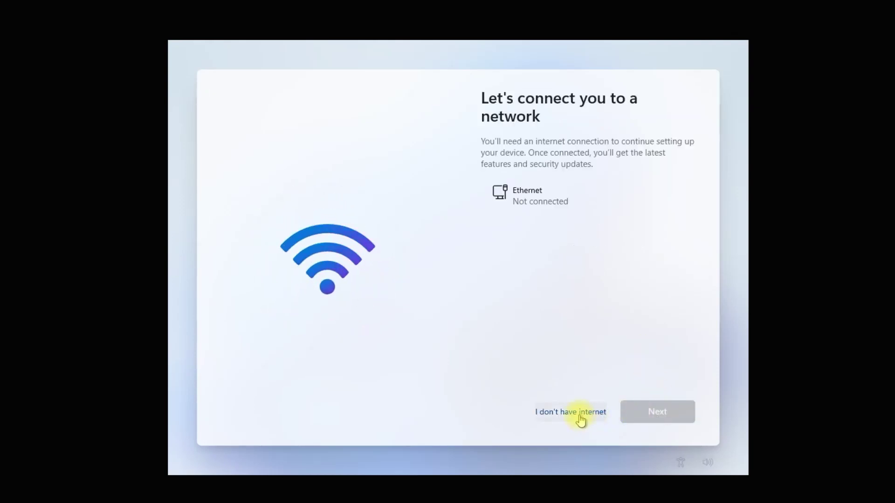
click(582, 413)
click(595, 408)
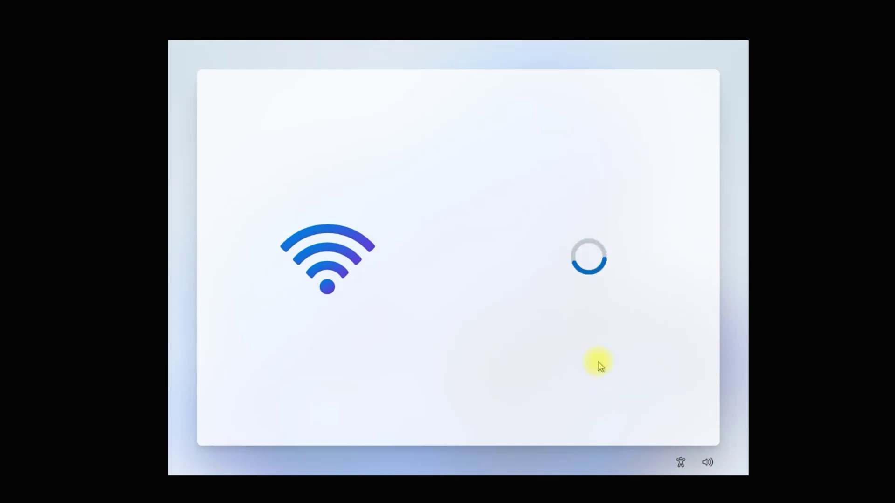
- Enter the local account name, then type and confirm the account password
text(Al)
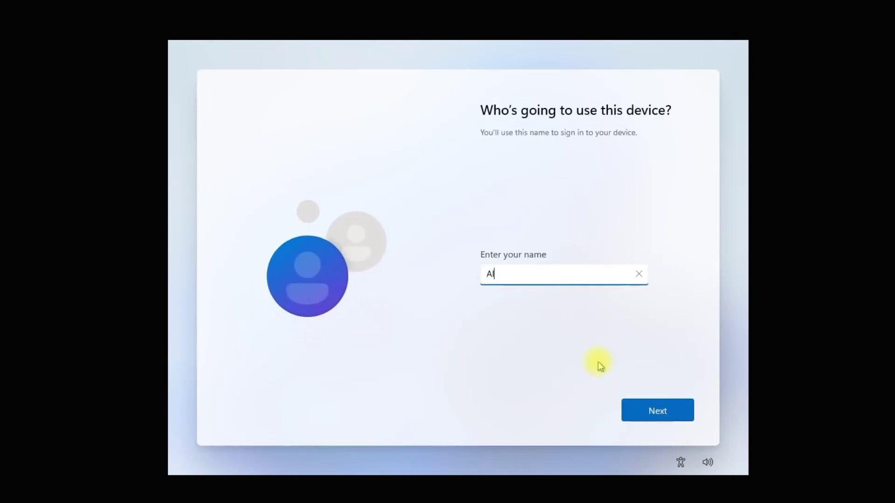
text(exandr)
click(653, 415)
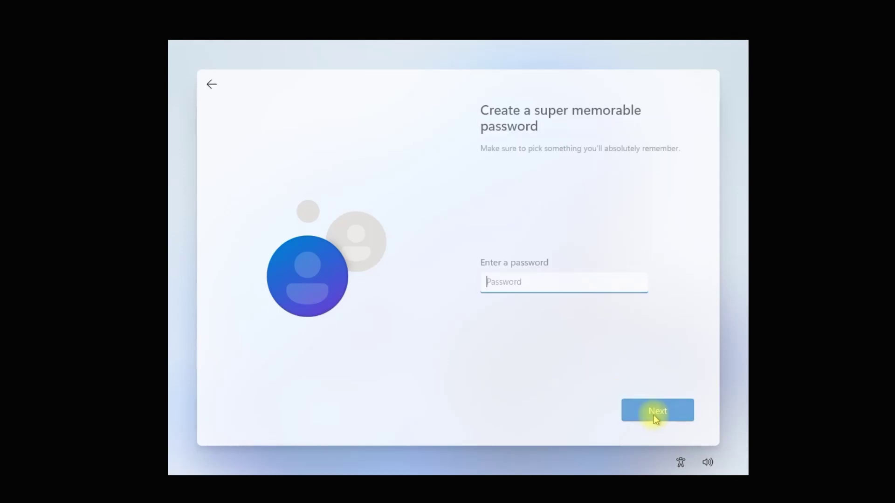
text(12345678)
click(651, 411)
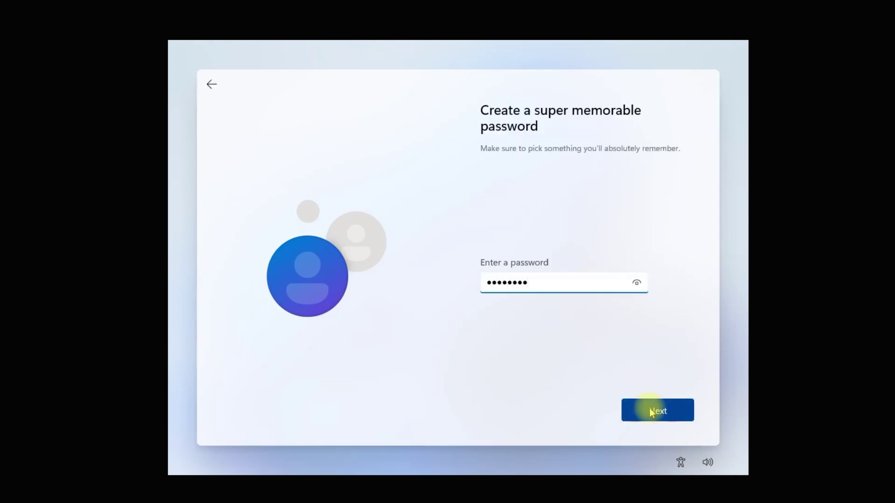
text(12345678)
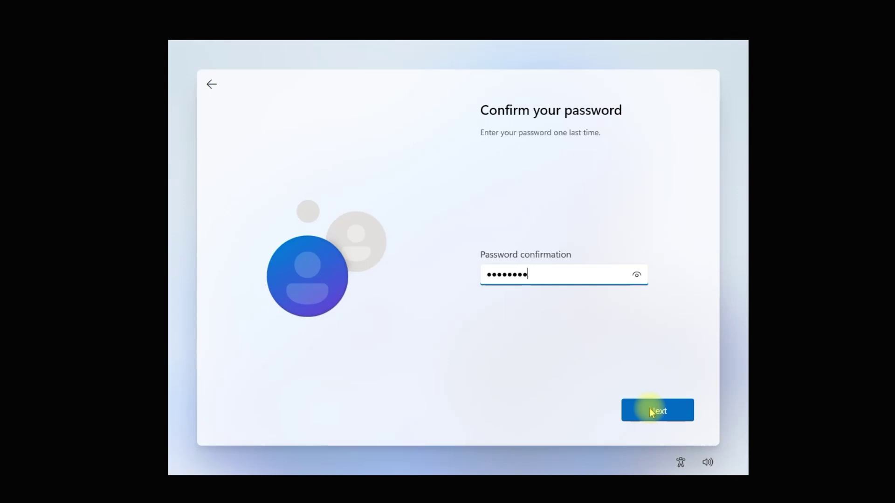
click(650, 408)
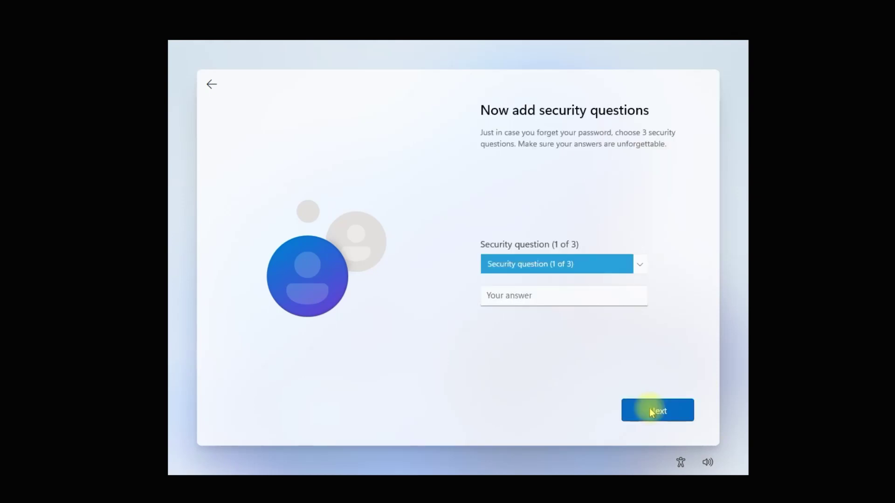
click(650, 408)
- Choose the first pet's name and birthplace city security questions and enter their answers
click(591, 319)
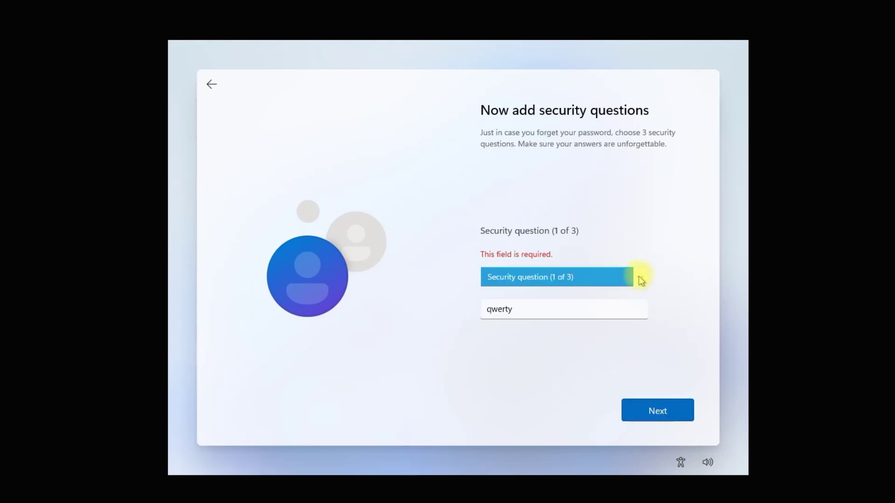
click(639, 277)
click(636, 291)
click(658, 410)
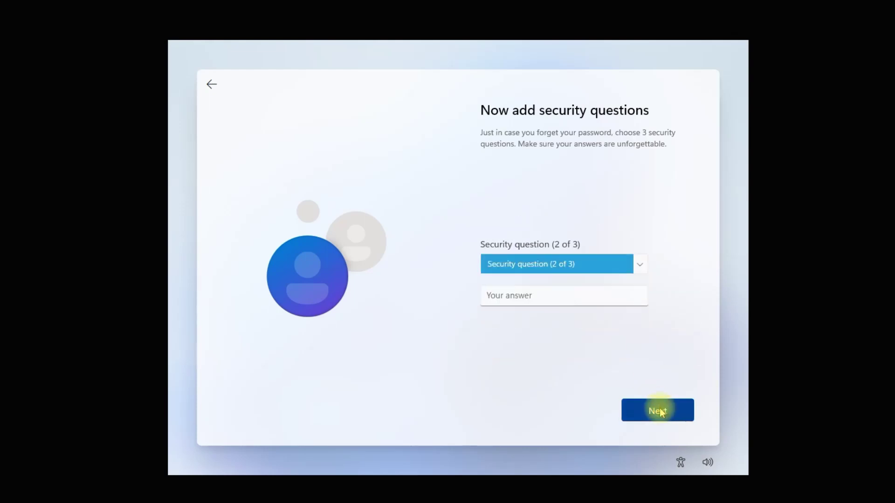
click(637, 267)
click(625, 276)
click(602, 295)
text(qazwsx)
- Add the childhood nickname security question with its answer and save the questions
click(658, 410)
click(637, 266)
click(624, 277)
click(601, 299)
text(xswzaq)
click(638, 410)
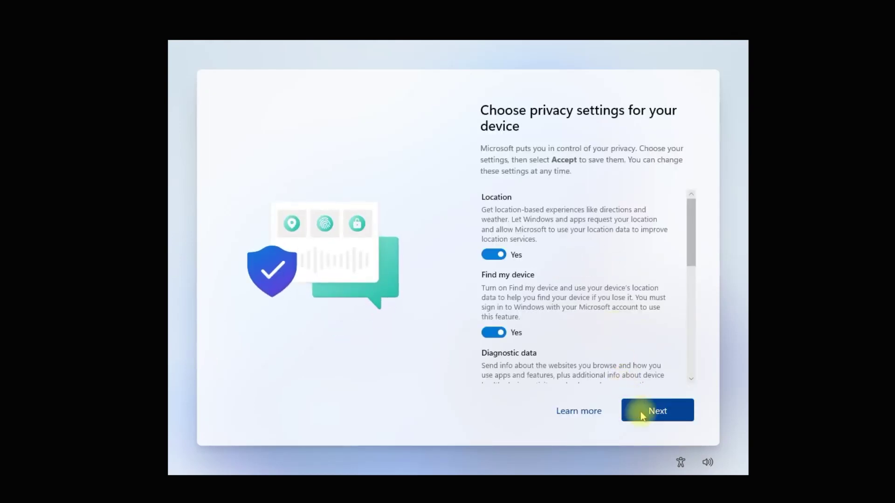
- Accept the default privacy settings to finish setup
click(641, 412)
click(642, 412)
click(641, 412)
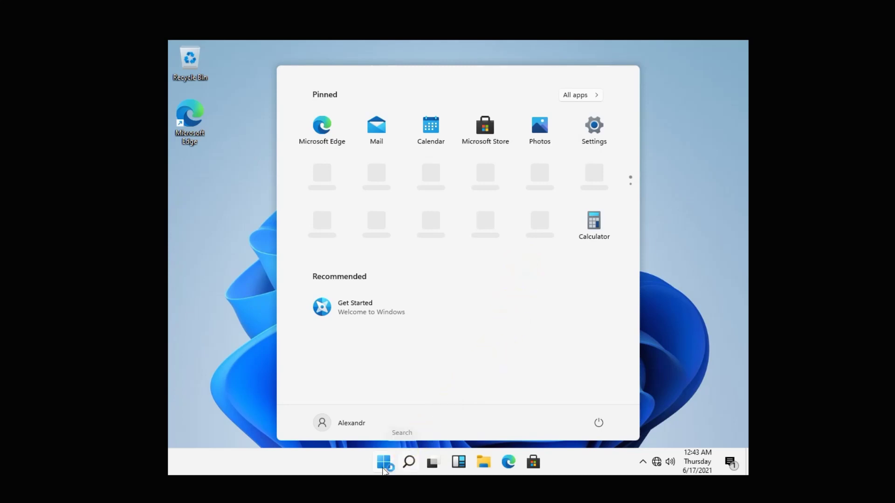
- Open File Explorer at Quick access and nudge its window slightly right
click(381, 464)
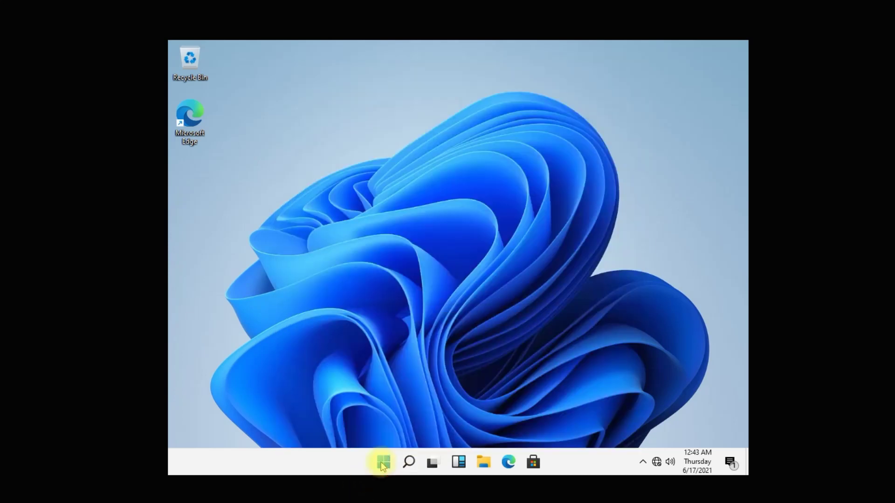
click(381, 464)
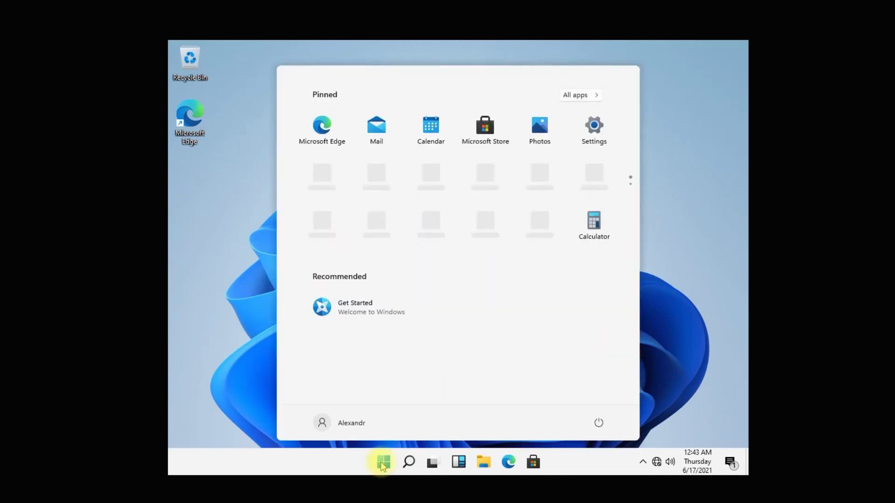
click(381, 464)
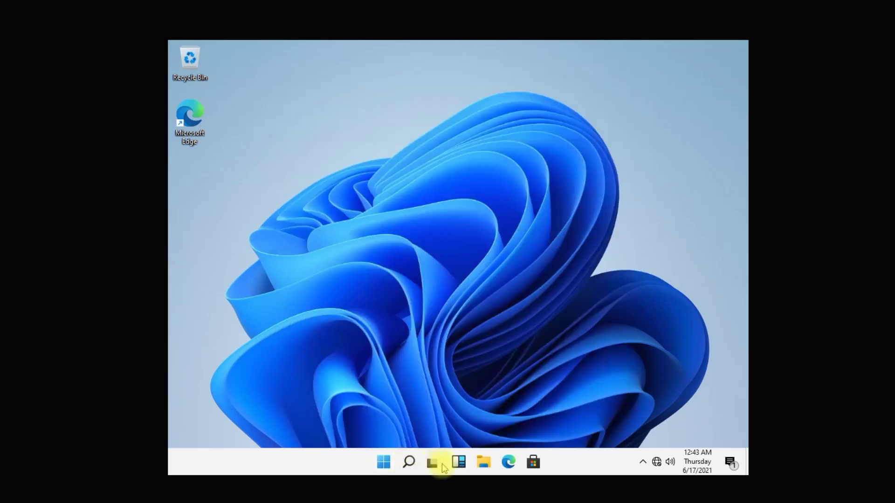
click(485, 463)
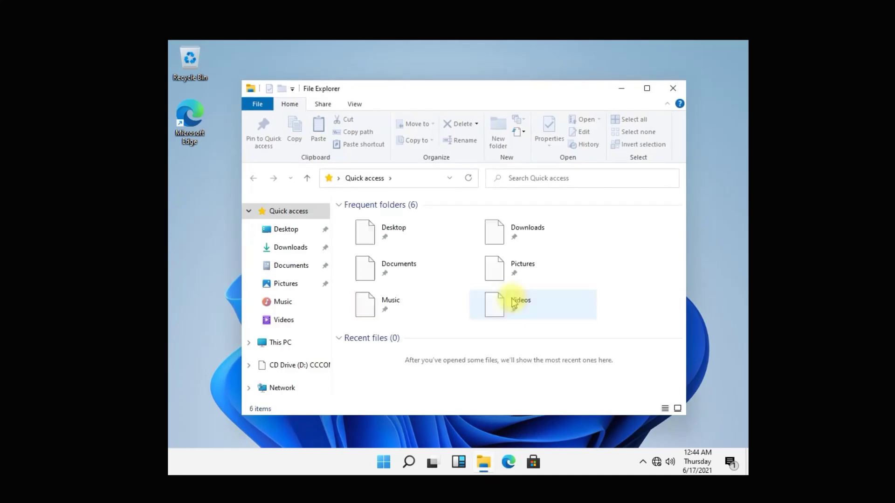
click(458, 462)
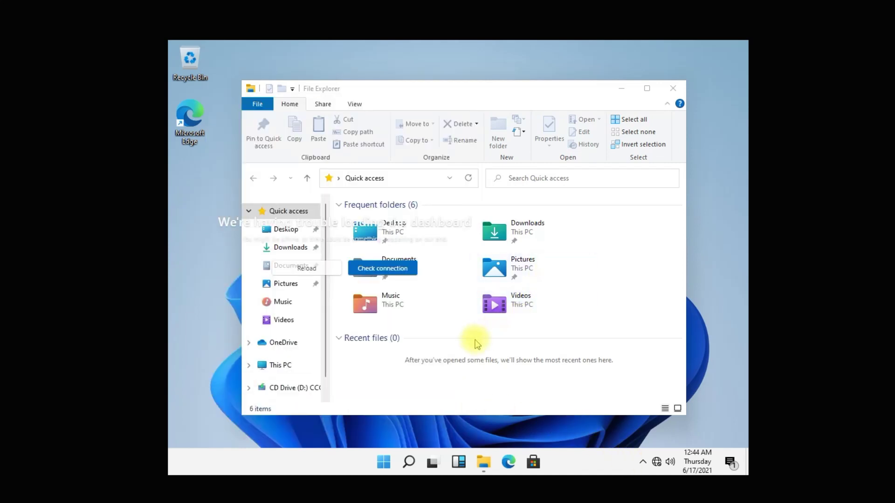
drag(570, 90, 587, 89)
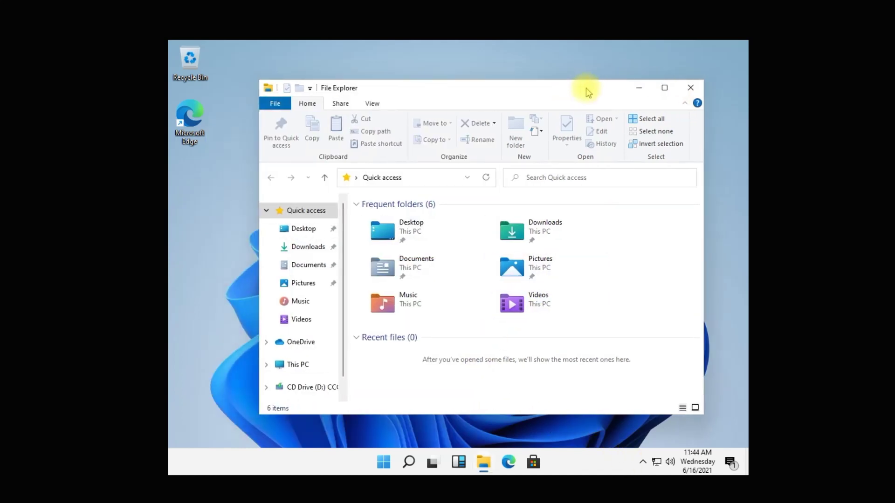
- Close File Explorer and try reloading the Widgets dashboard
click(690, 88)
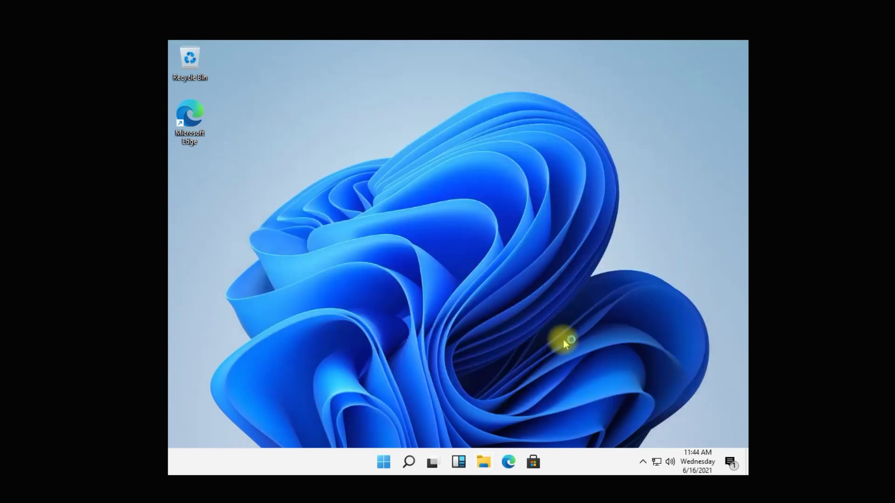
click(459, 462)
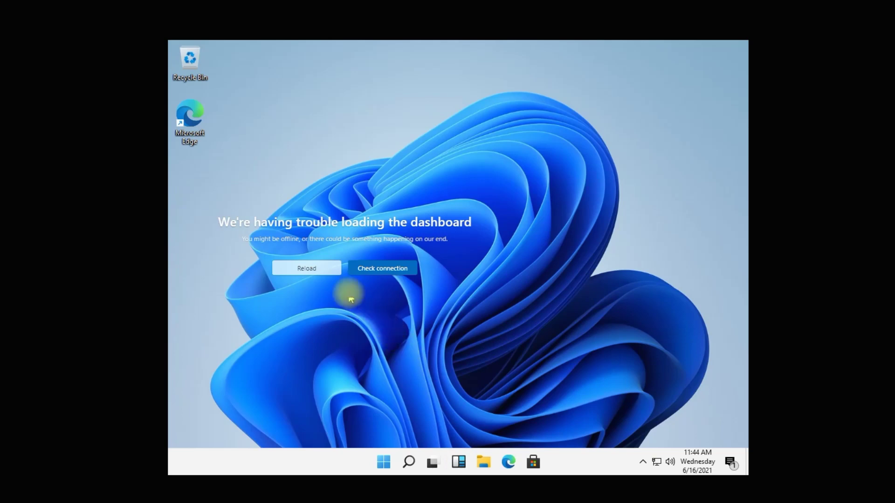
click(314, 274)
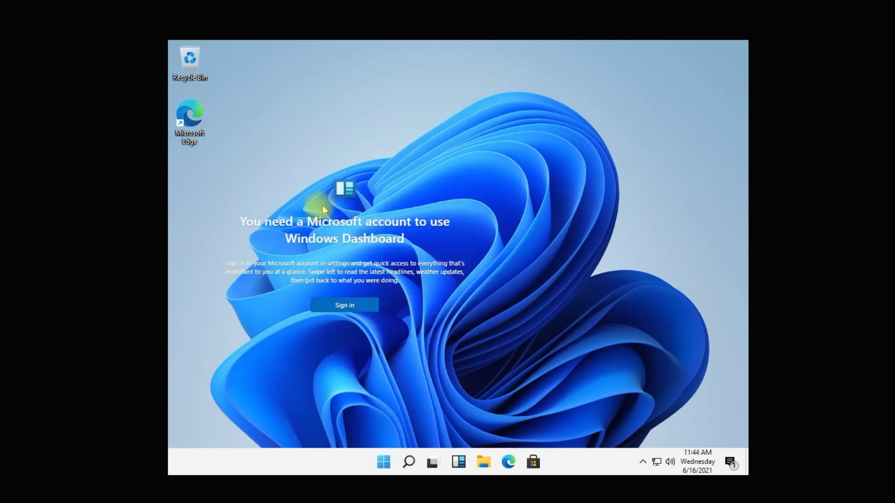
click(433, 465)
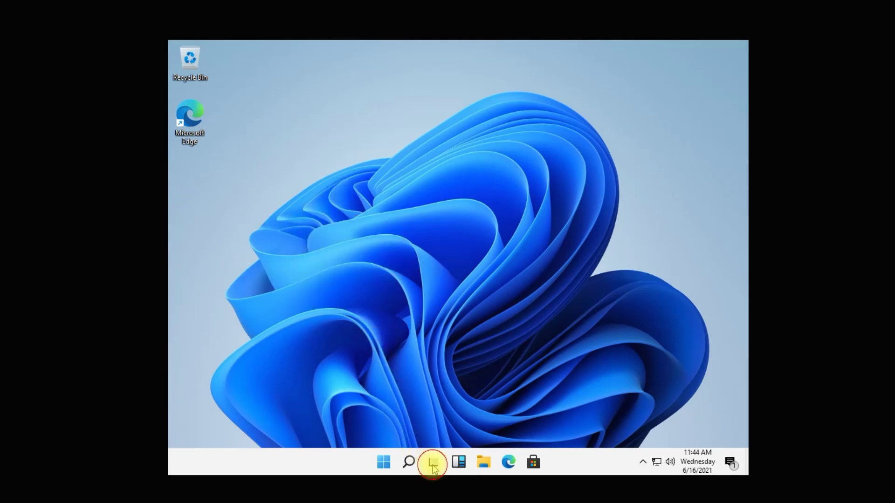
- Toggle Task View a few times, then bring up the Start menu
click(433, 465)
click(432, 464)
click(432, 464)
click(458, 464)
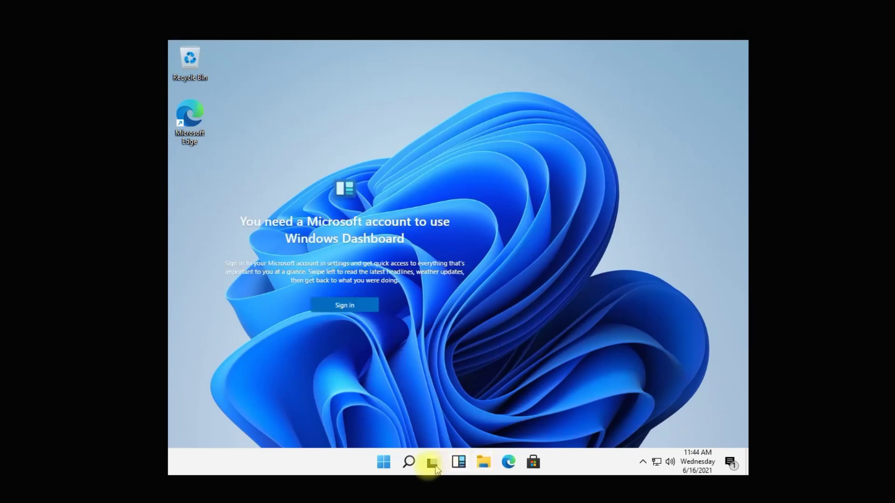
click(383, 464)
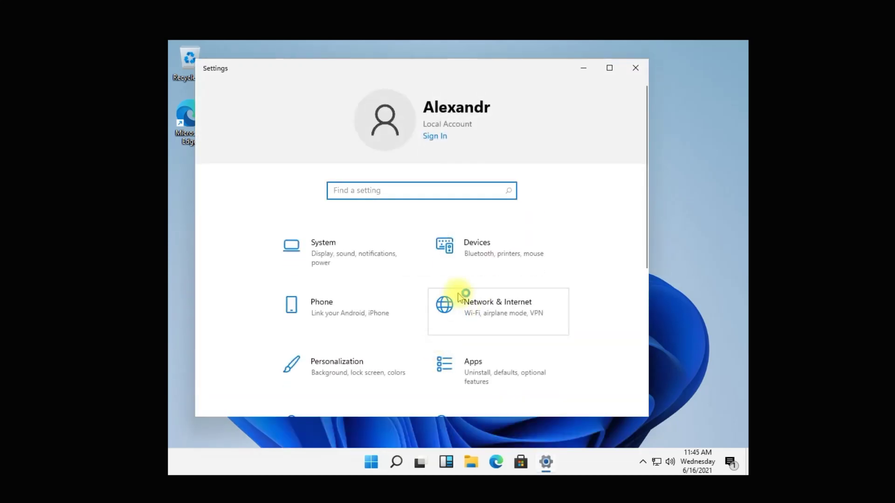
- Look at the Search settings page, then return to the Settings home page
scroll(460, 301, down, 5)
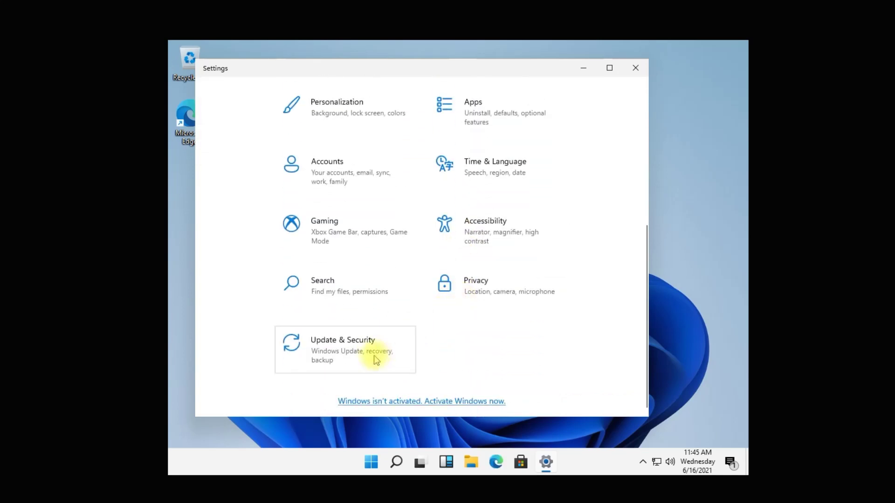
scroll(373, 358, up, 1)
click(393, 345)
scroll(385, 359, down, 2)
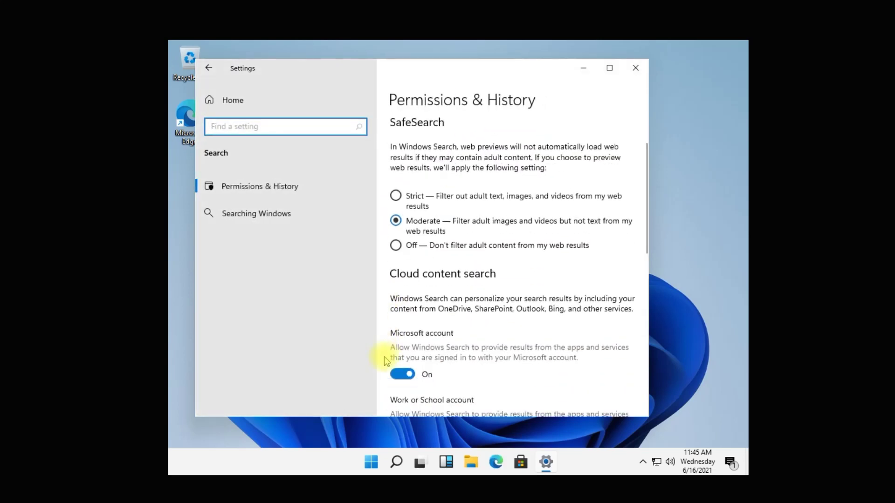
click(229, 101)
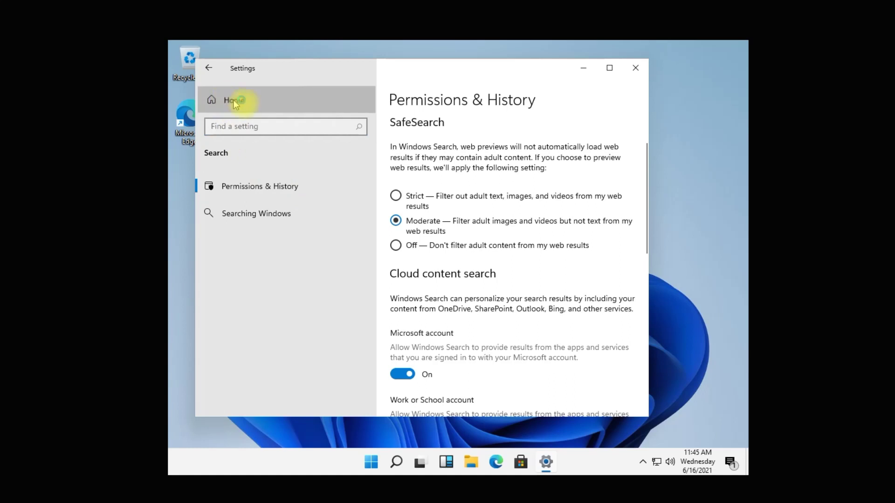
scroll(420, 252, down, 2)
scroll(421, 271, down, 3)
scroll(421, 270, up, 6)
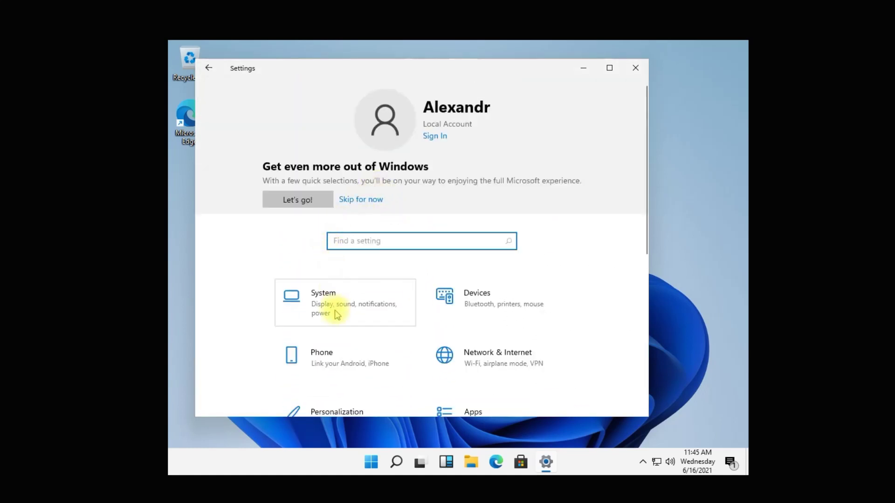
- Go to System > About and scroll to Windows specifications showing Windows 11 Pro
click(353, 303)
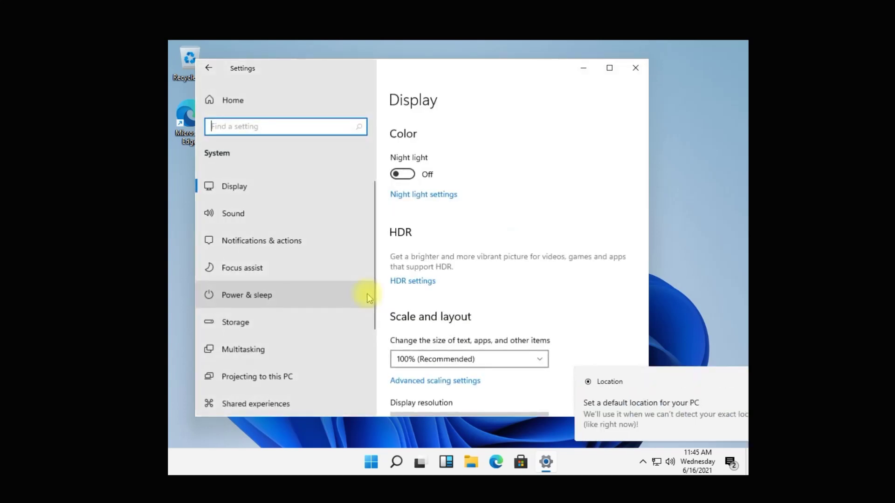
scroll(368, 295, down, 3)
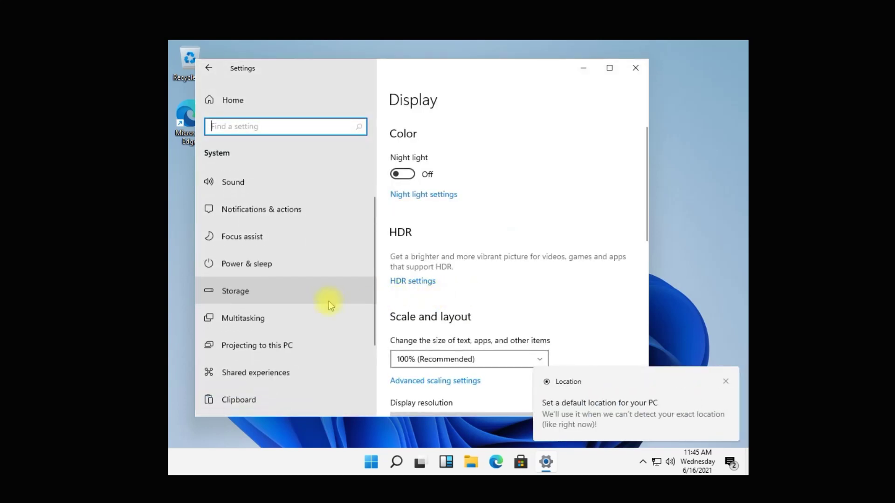
click(288, 359)
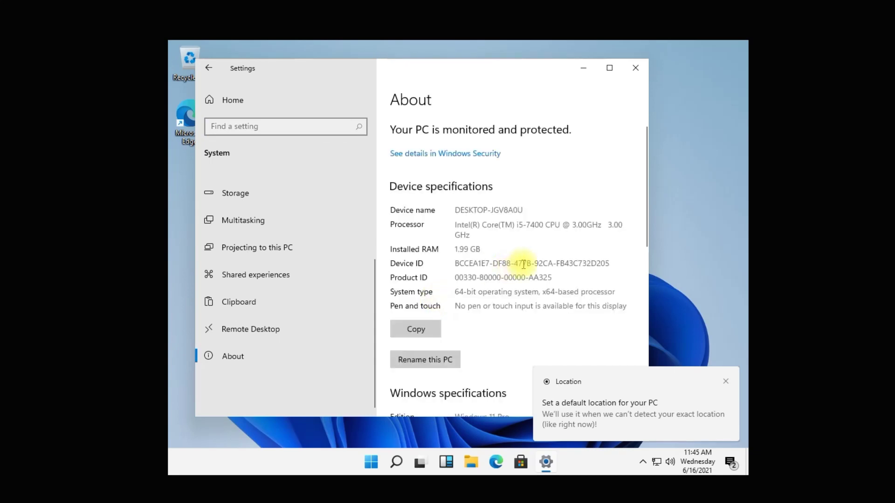
scroll(513, 265, down, 5)
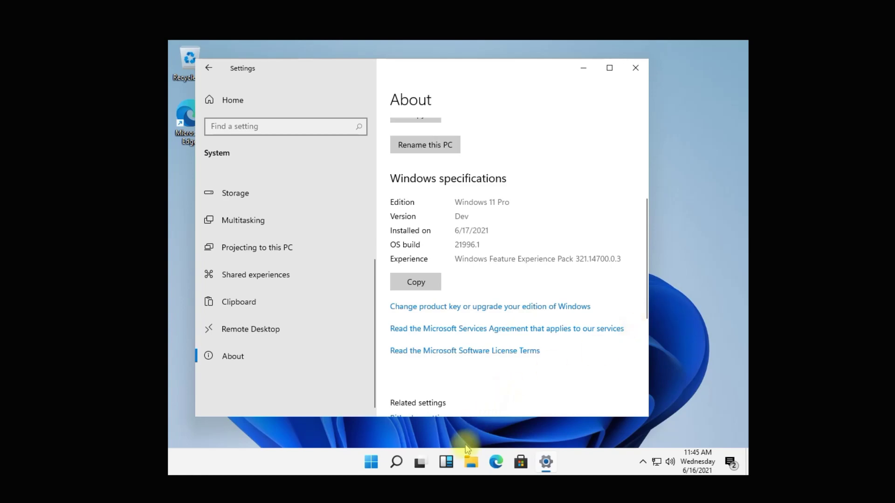
click(420, 464)
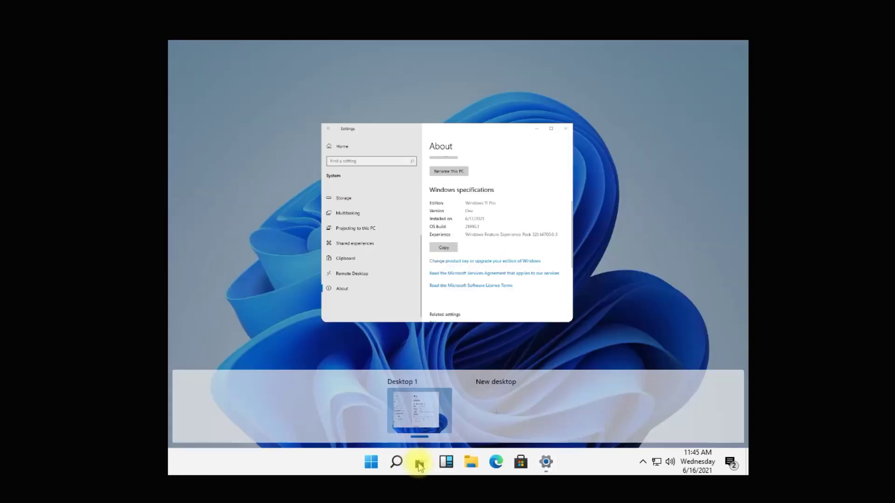
click(420, 464)
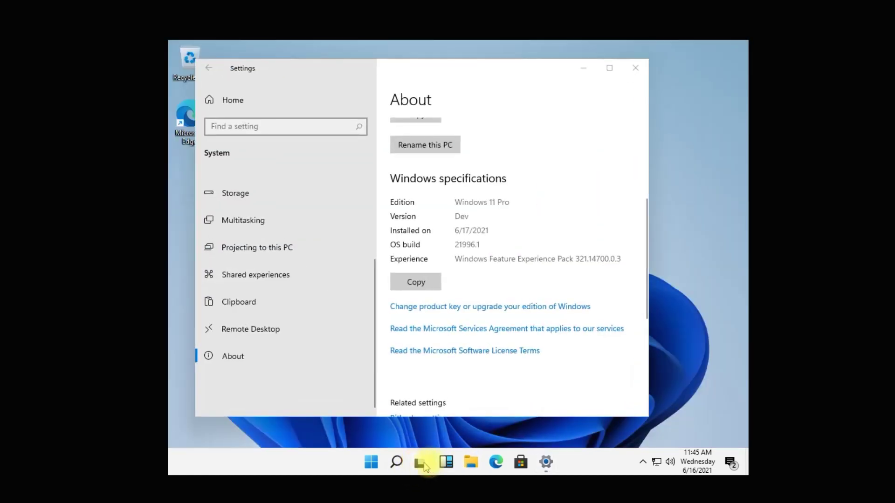